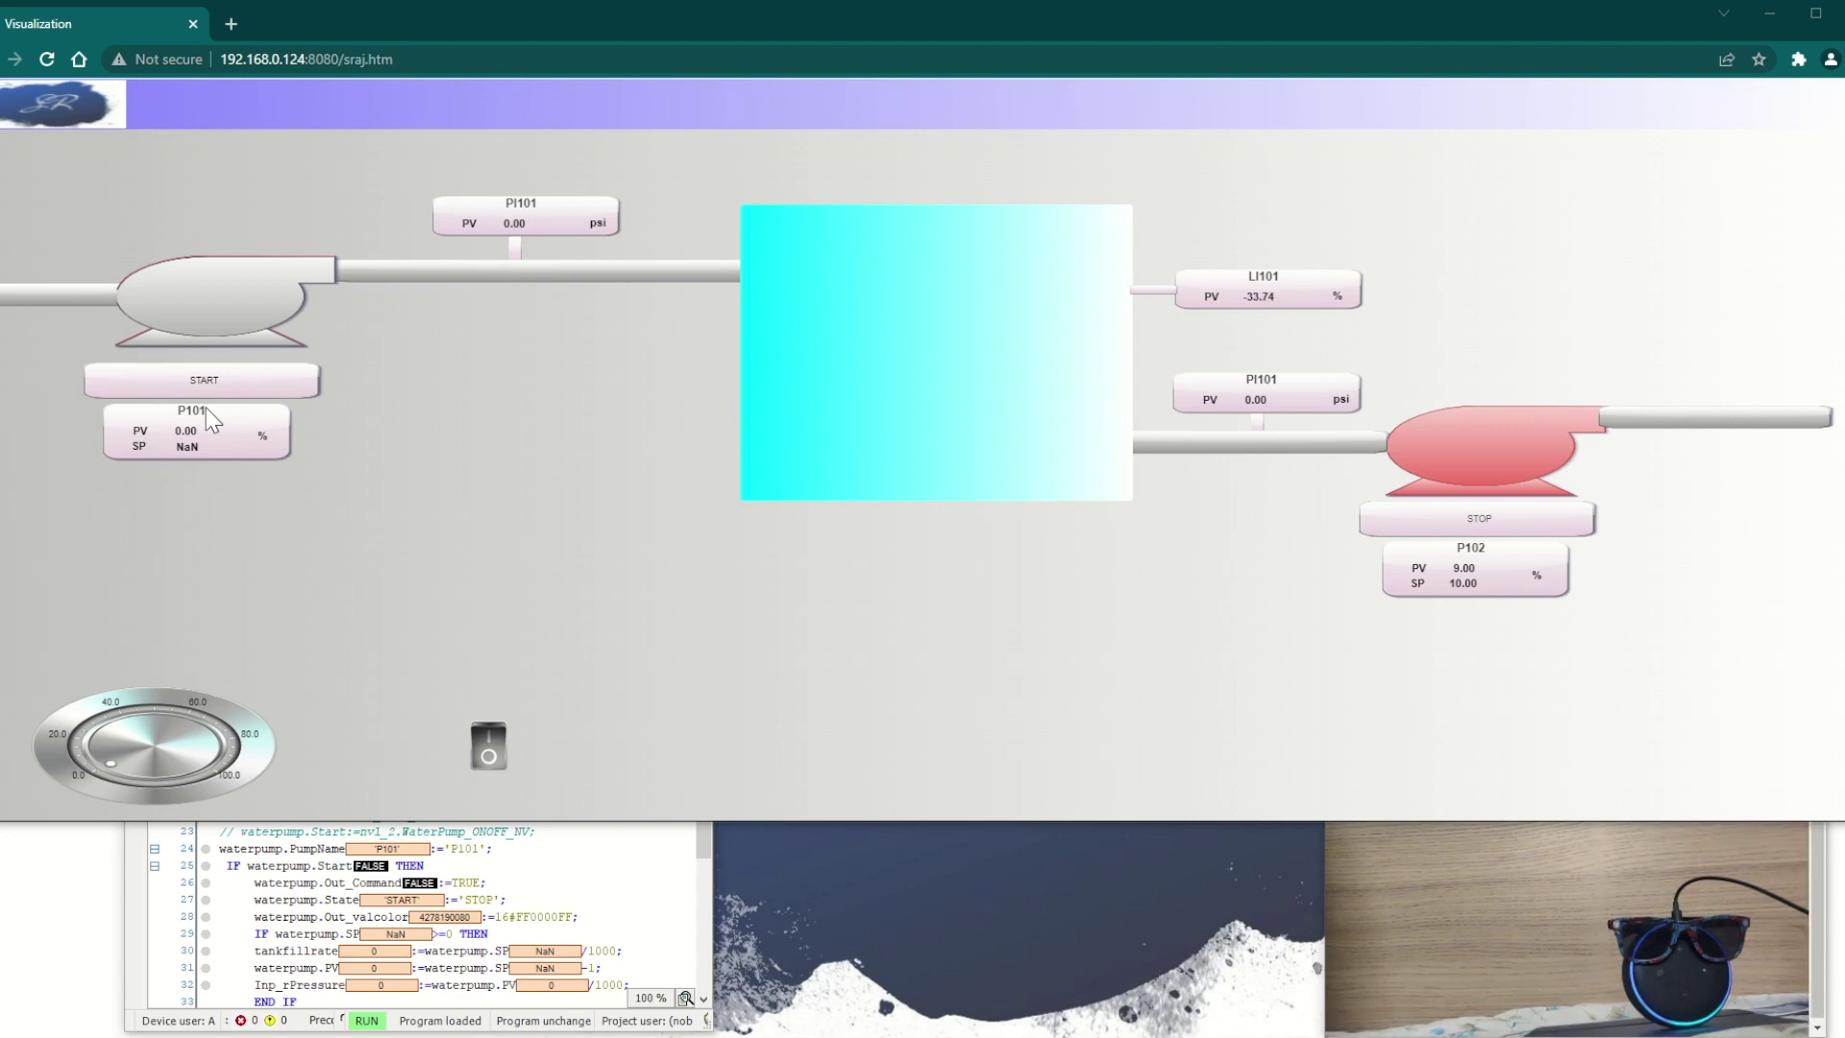
- Switch on pump P101 with the Ctrl+F7 shortcut
{"action": "key", "text": "ctrl+F7"}
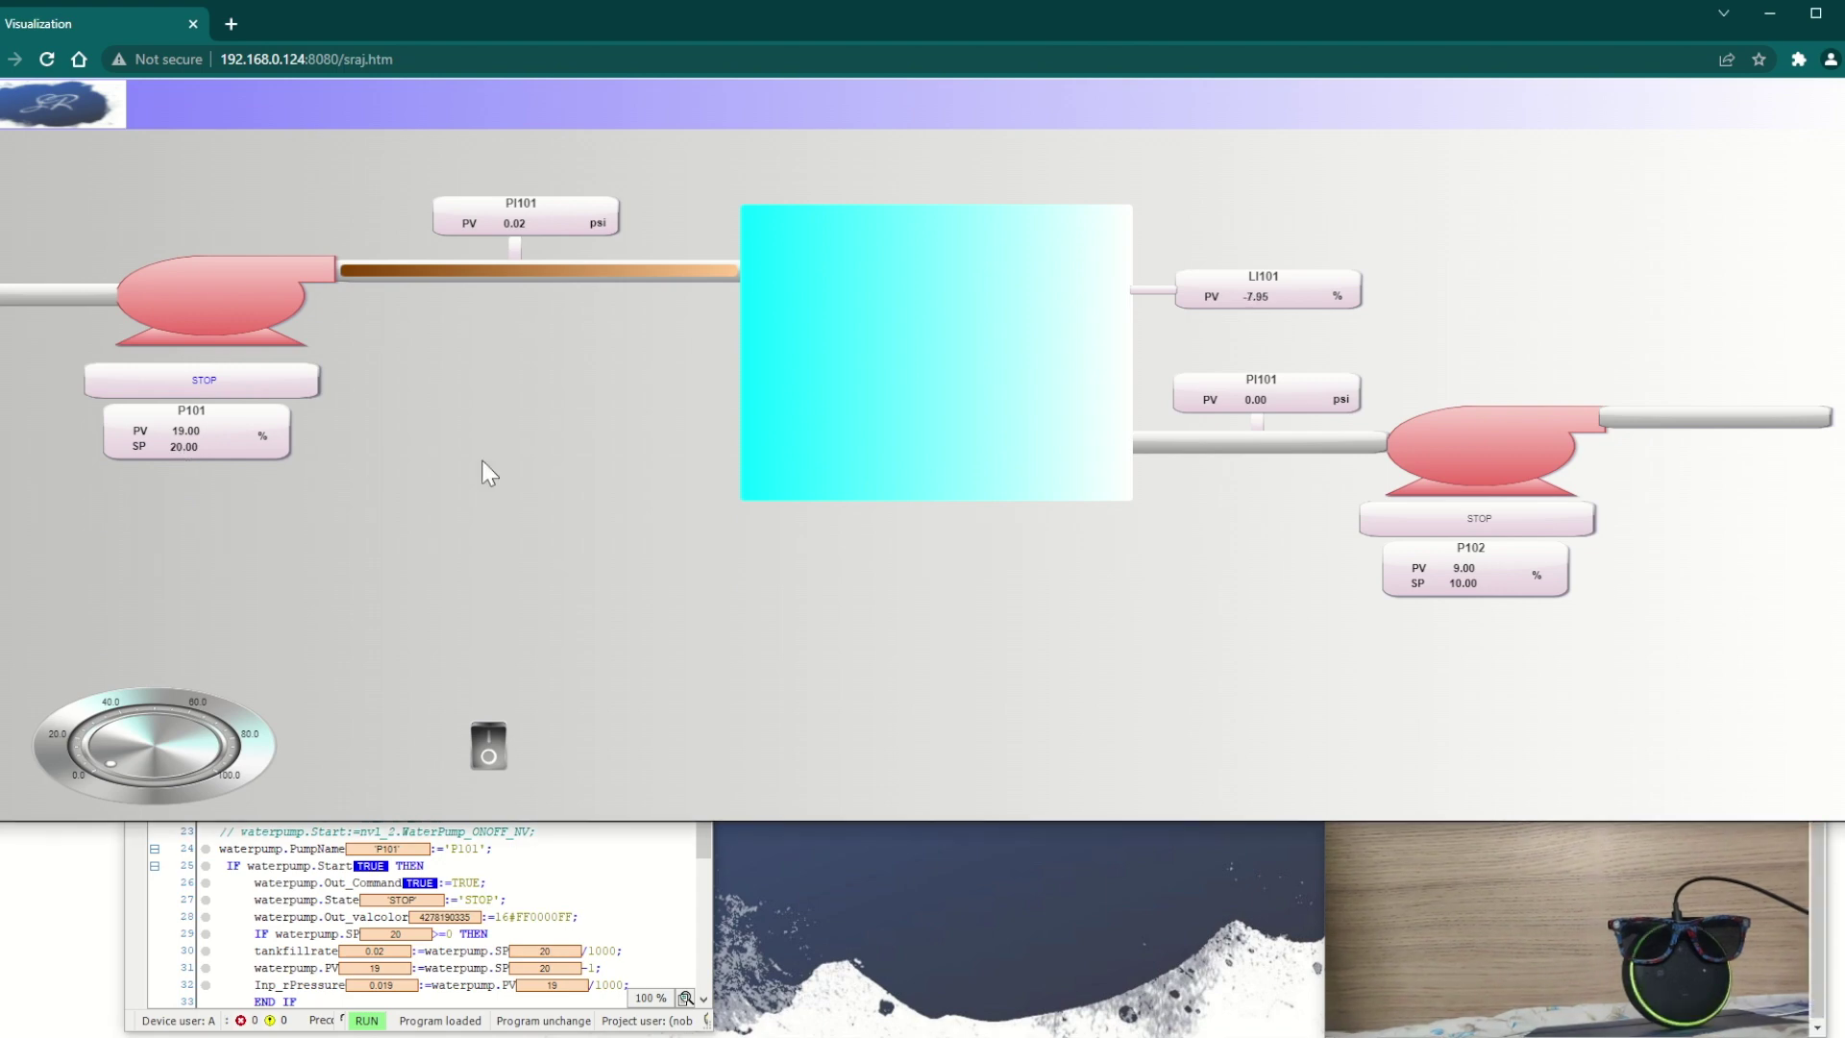
{"action": "left_click", "coordinate": [185, 448]}
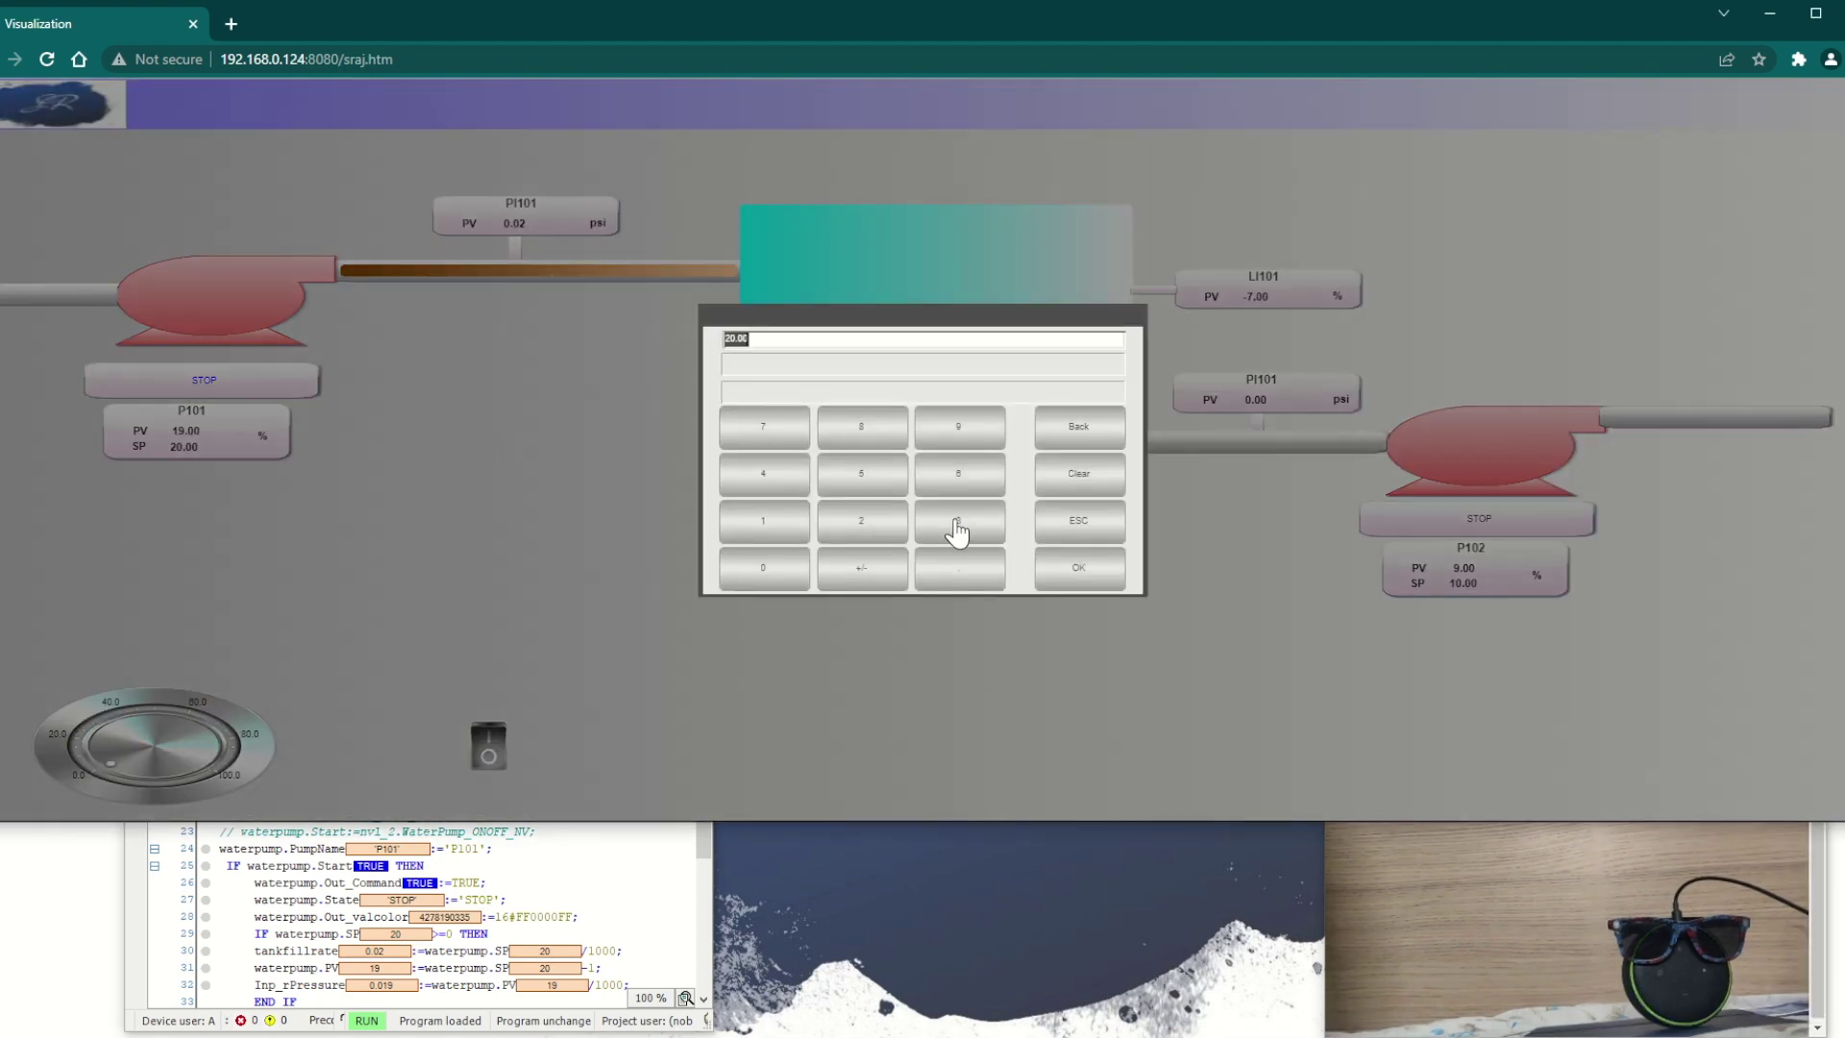
- Enter 30 on the keypad and confirm it as P101's setpoint
{"action": "left_click", "coordinate": [764, 570]}
{"action": "left_click", "coordinate": [1079, 570]}
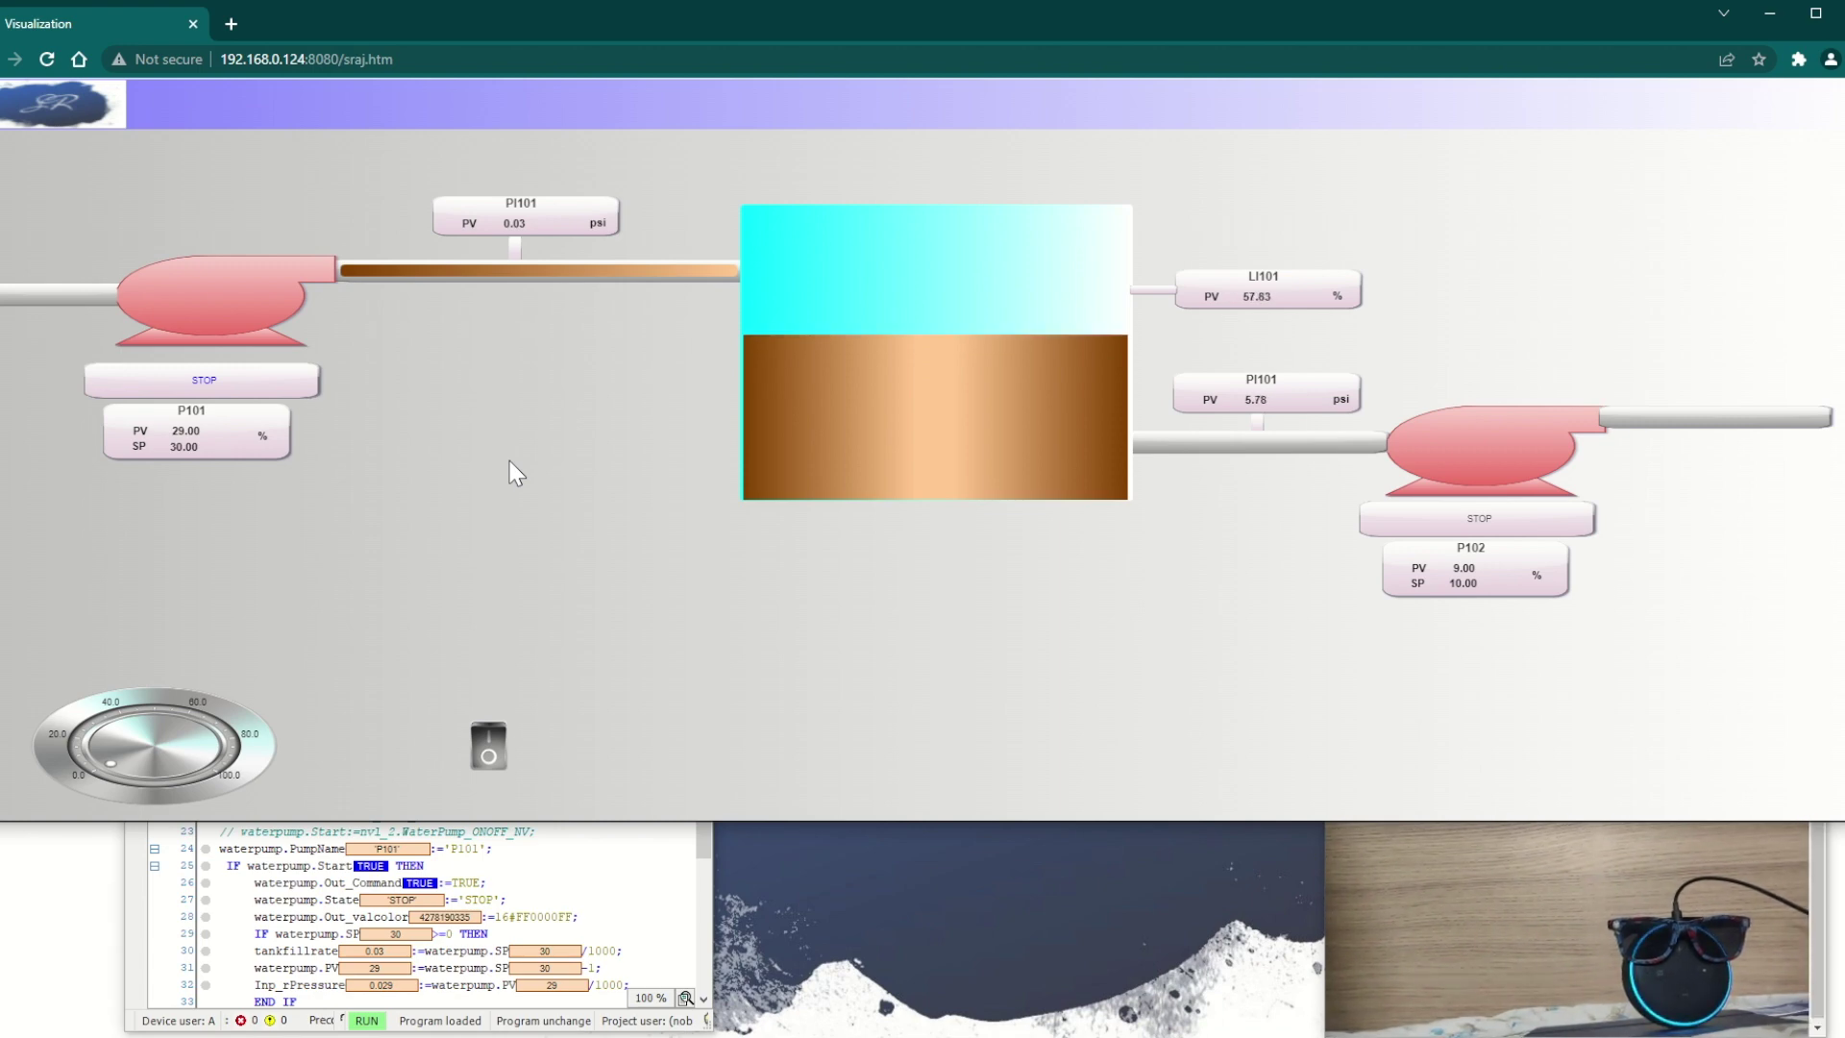
- Enter 30 on the keypad as pump P102's new setpoint
{"action": "left_click", "coordinate": [1464, 584]}
{"action": "left_click", "coordinate": [959, 522]}
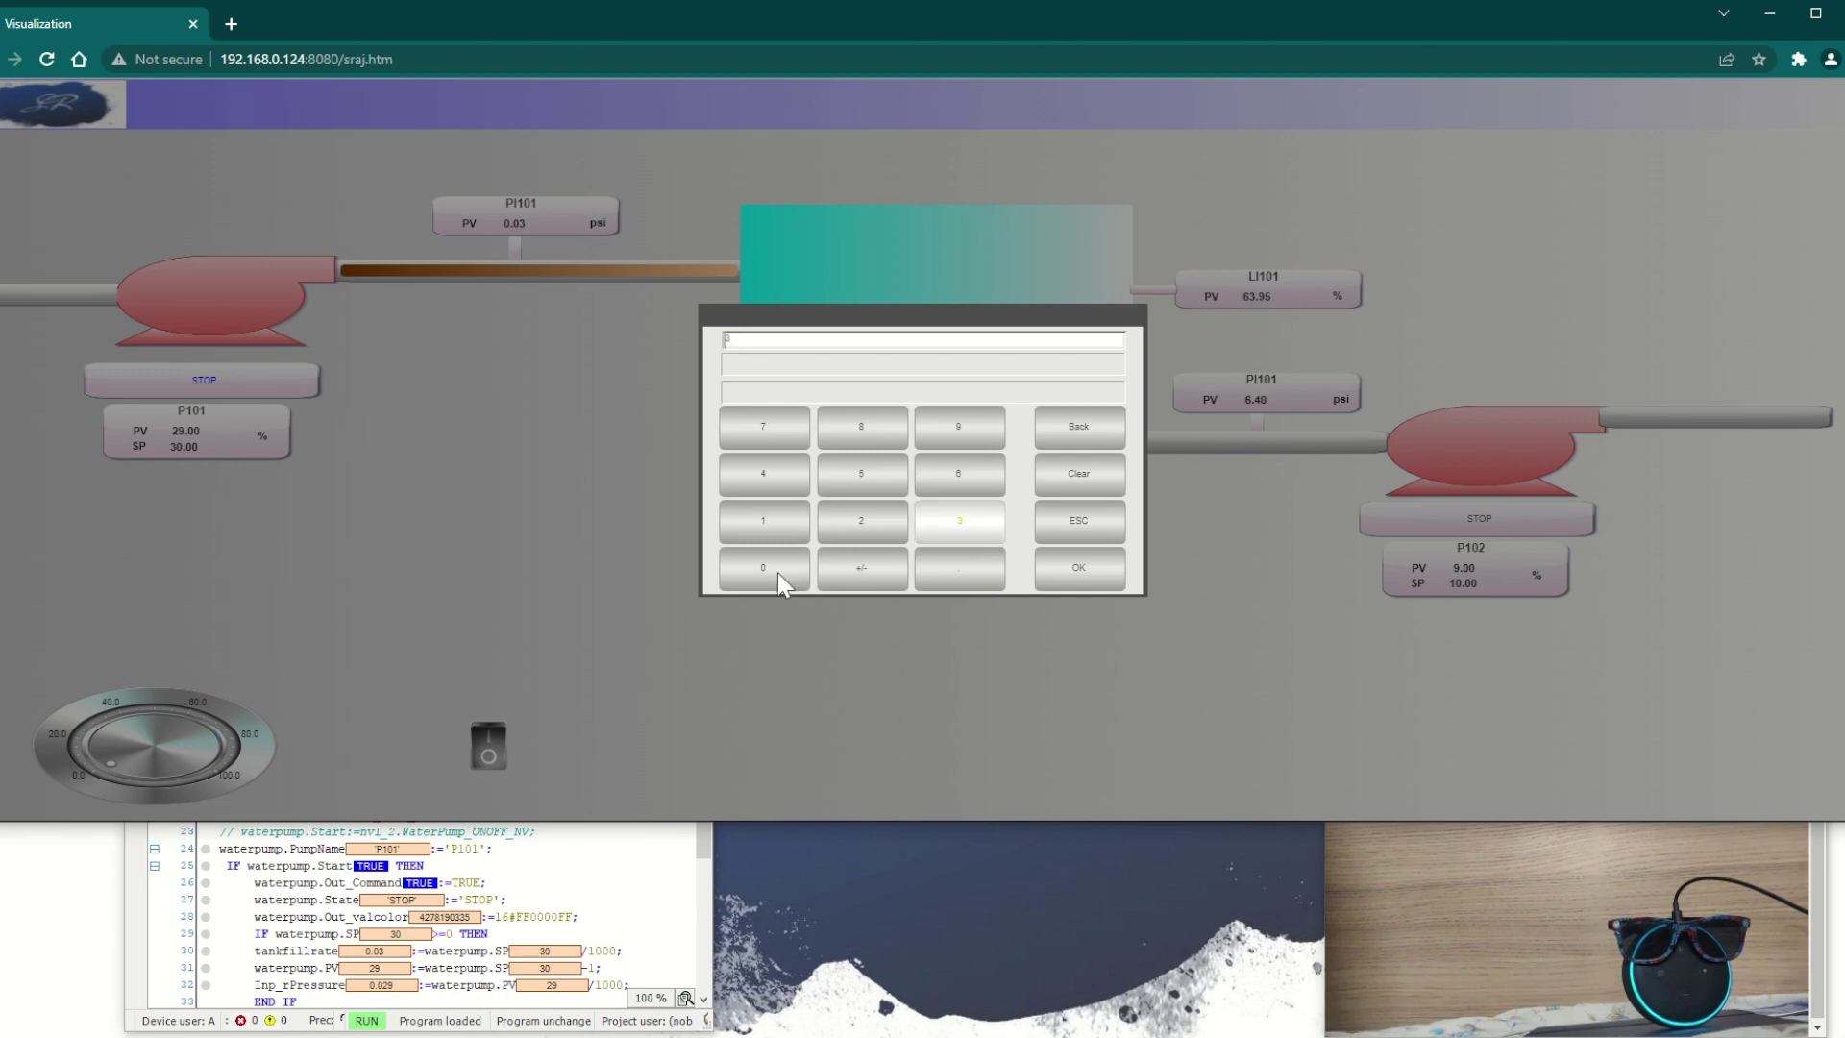
{"action": "left_click", "coordinate": [764, 570]}
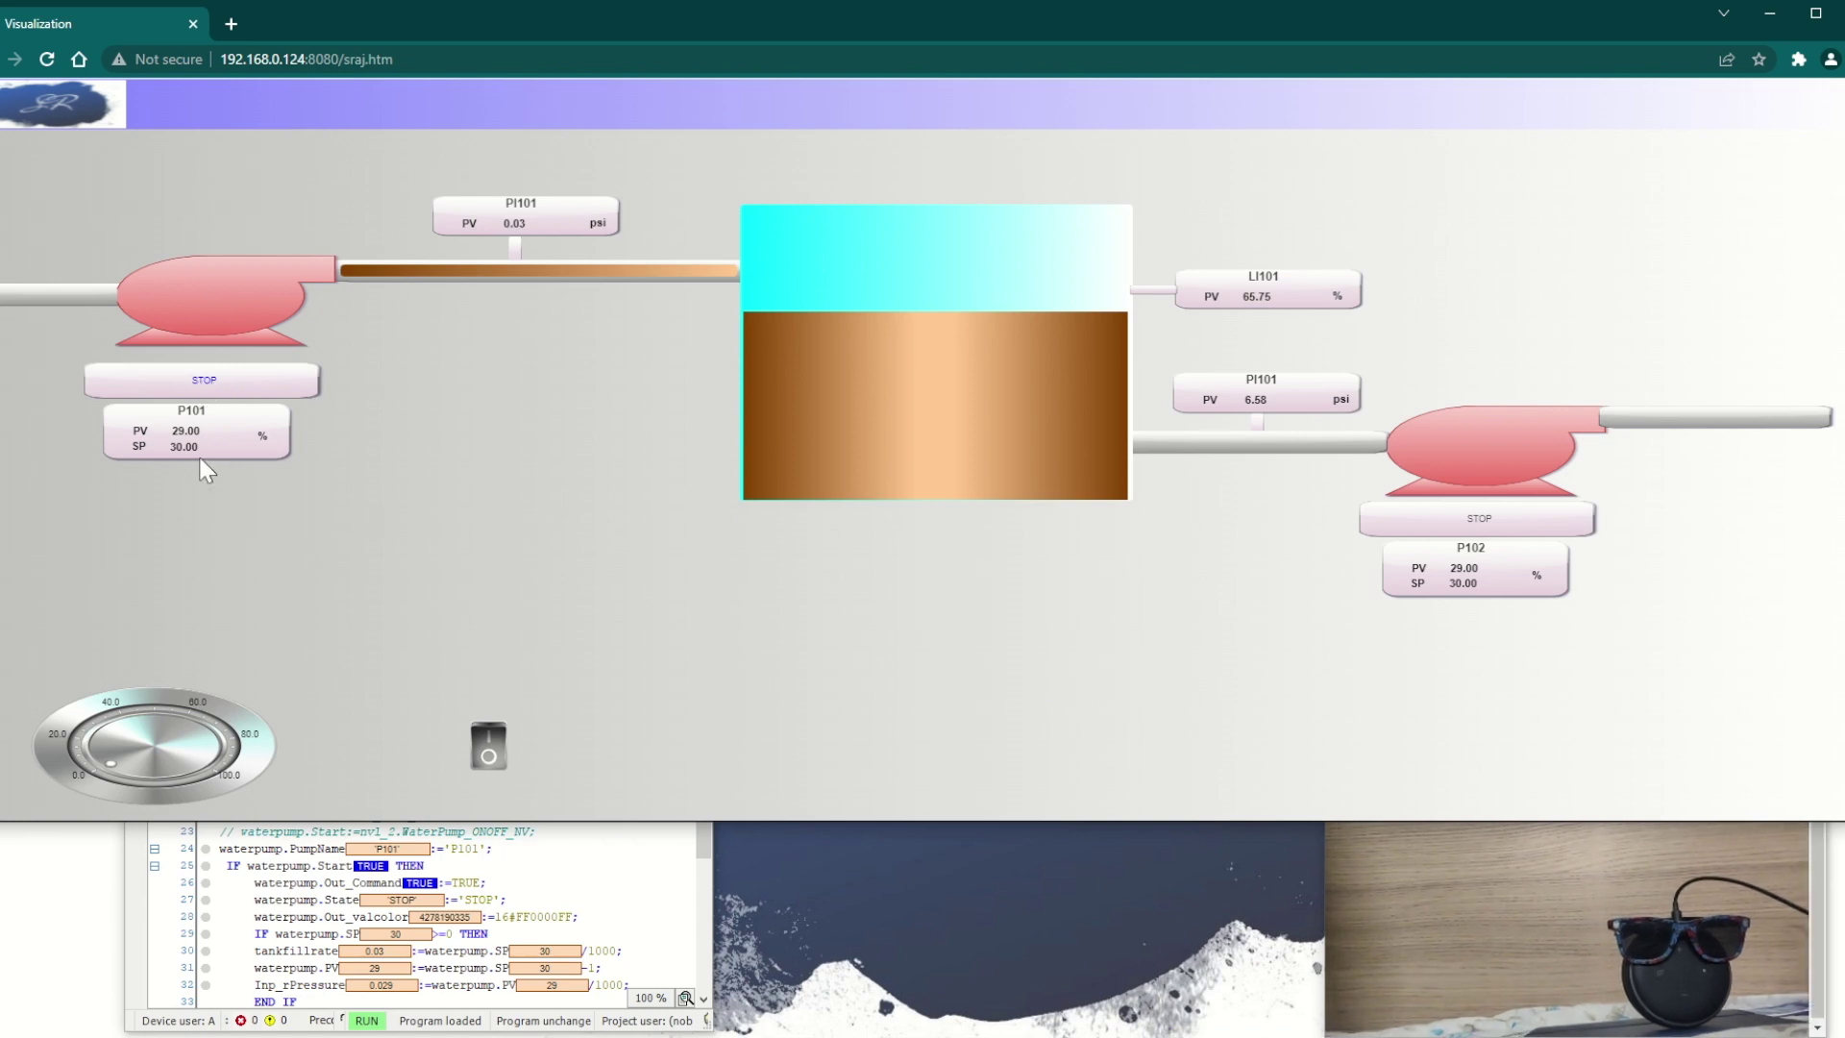
{"action": "left_click", "coordinate": [203, 387]}
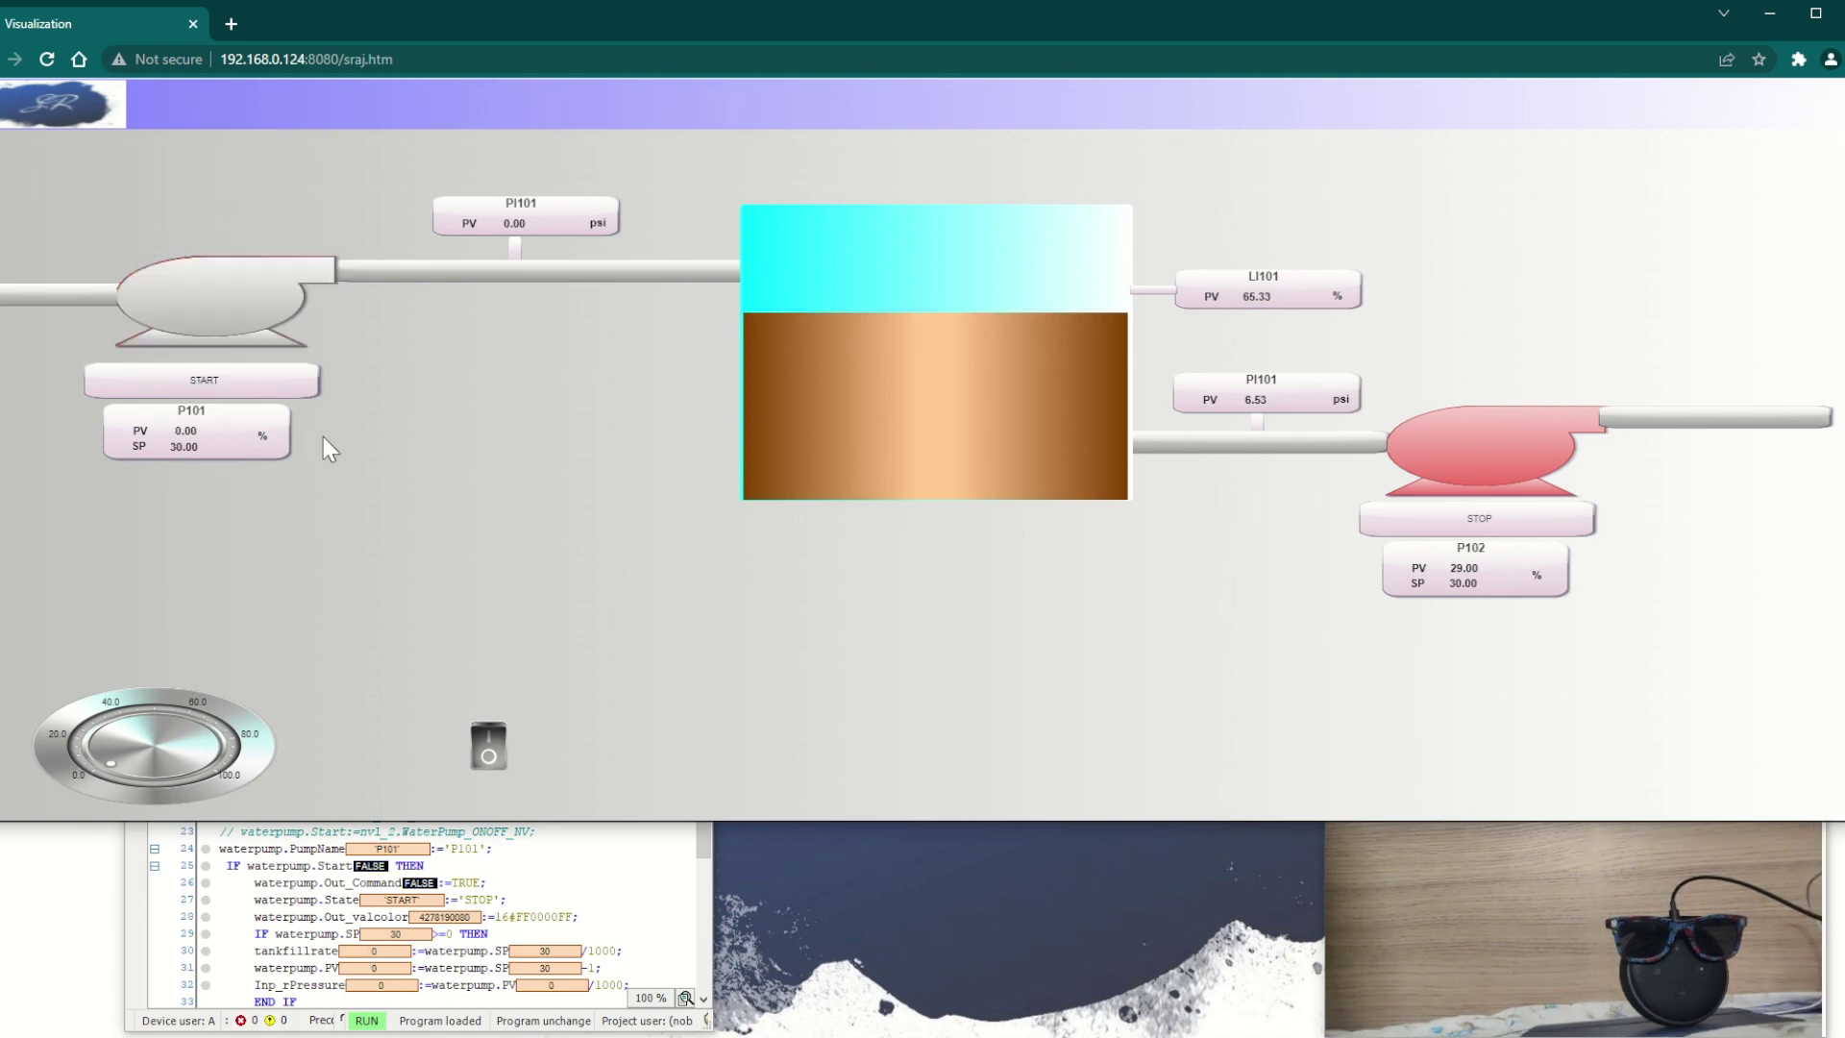
{"action": "left_click", "coordinate": [239, 389]}
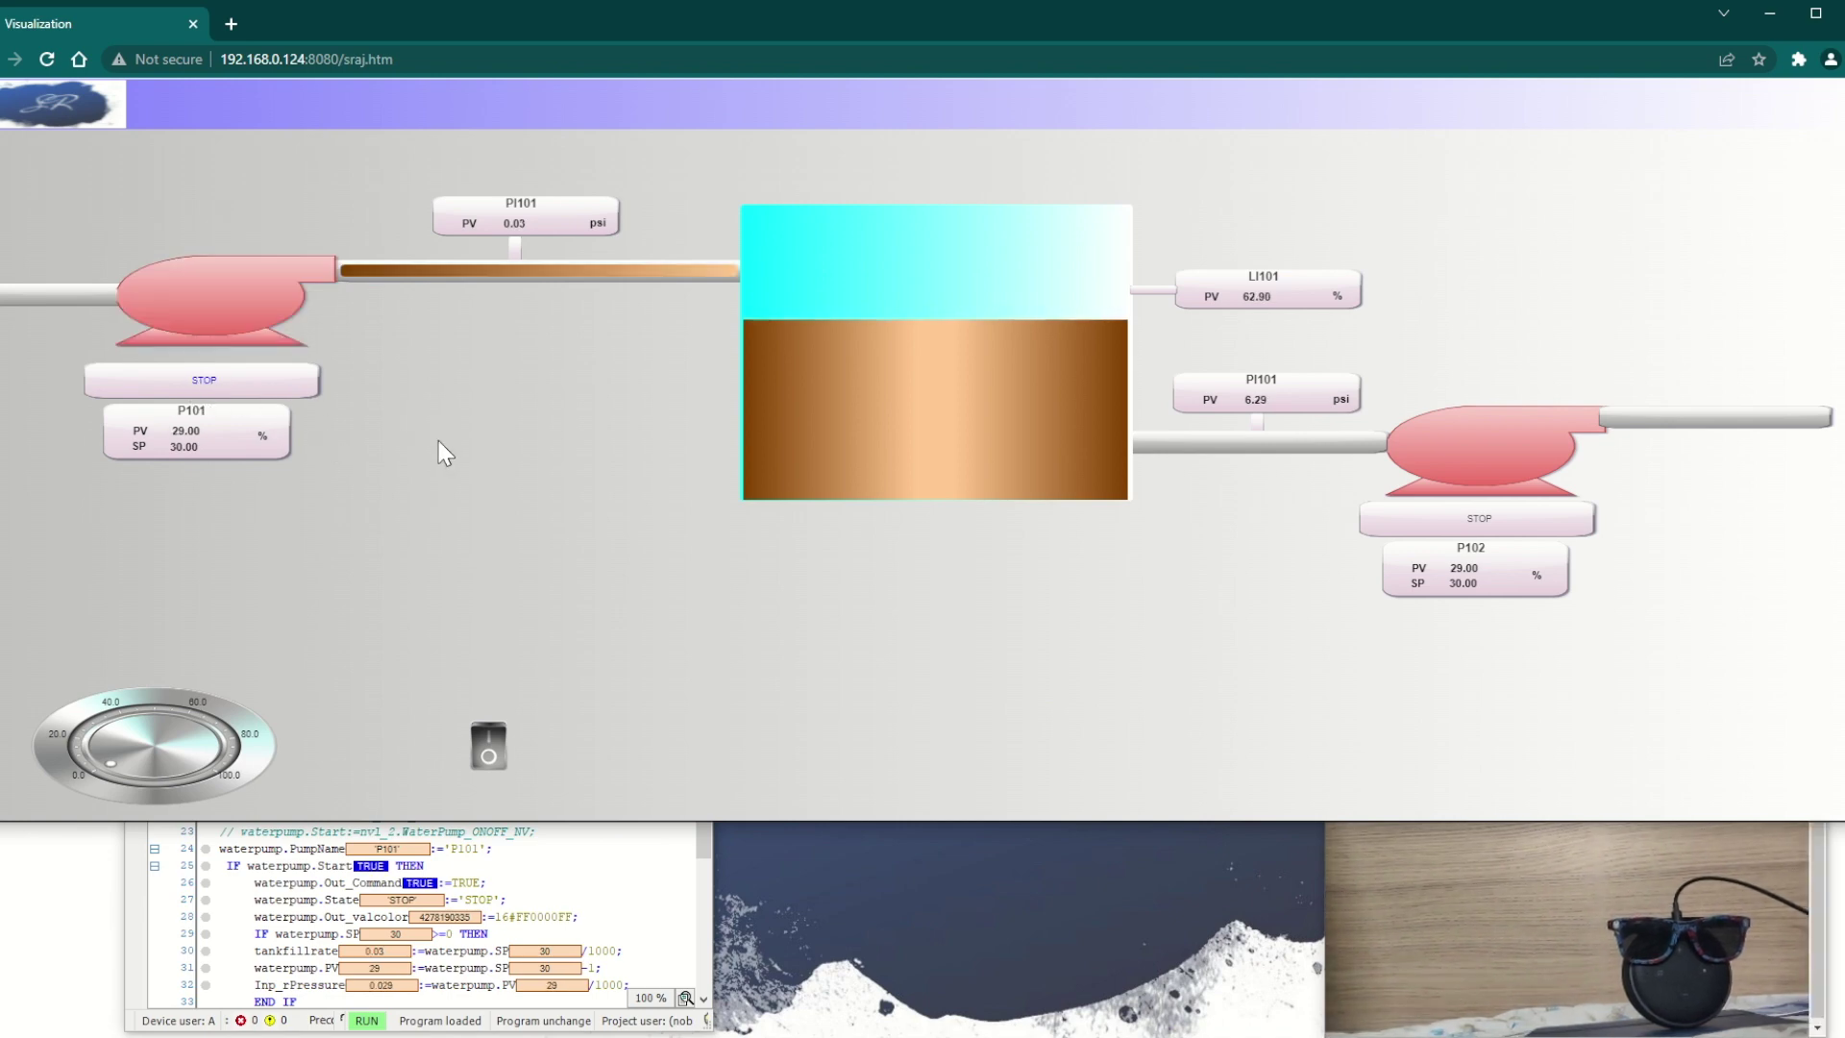